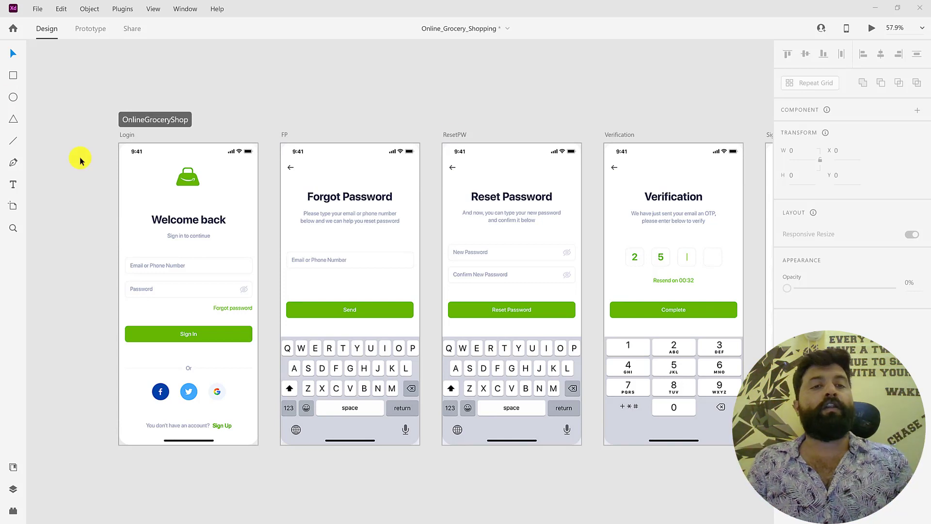
Look over the grocery app's artboards from Login to Payment and return to the Login artboard.
click(127, 138)
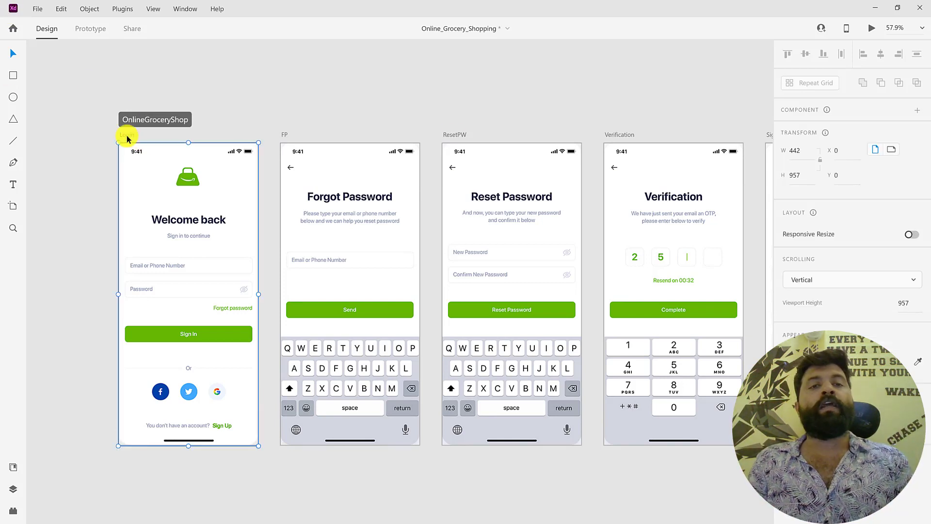
scroll(474, 191, down, 3)
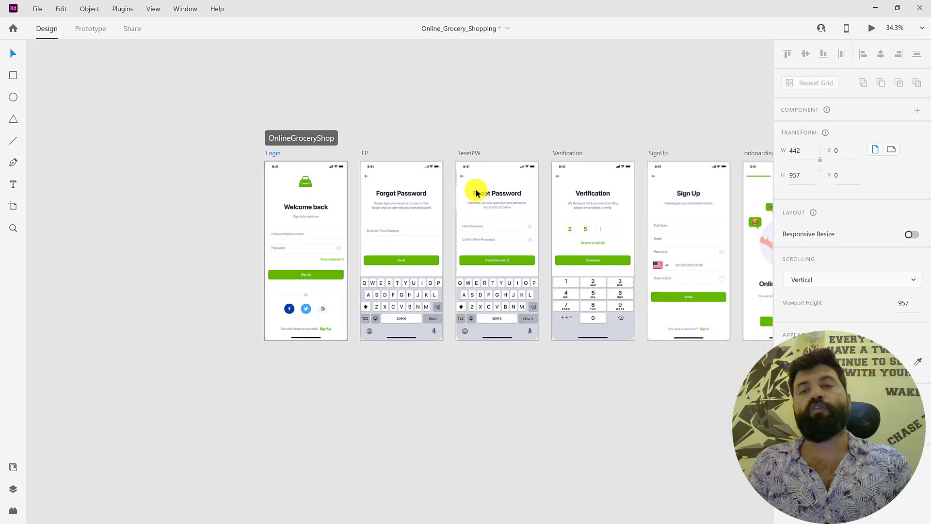
scroll(597, 228, right, 15)
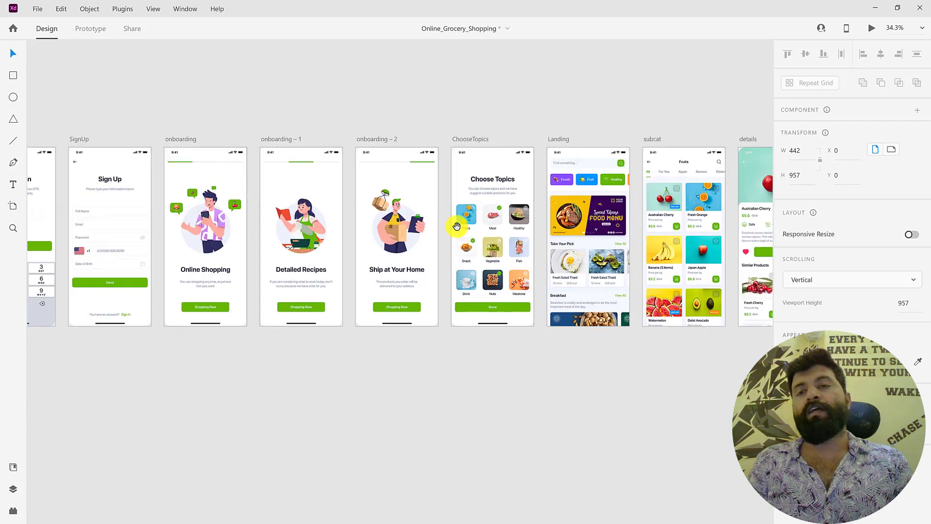
scroll(528, 256, right, 10)
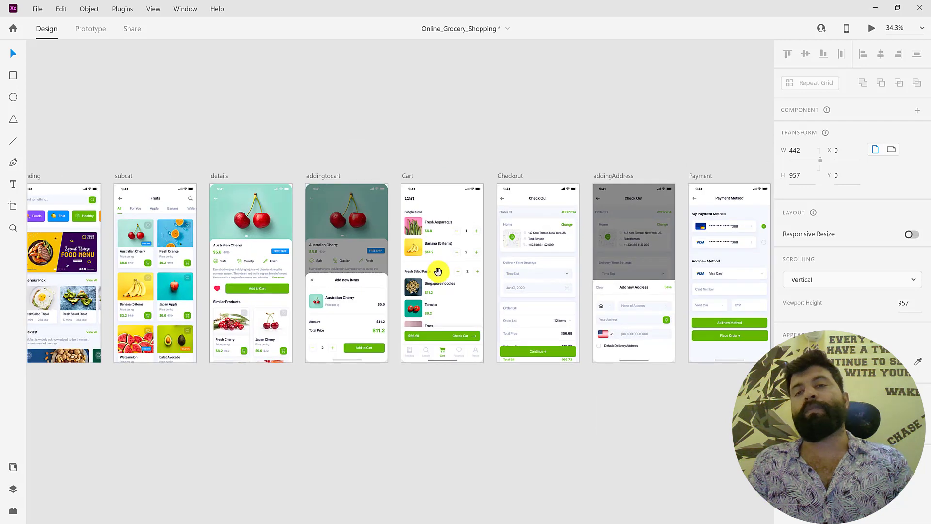
scroll(442, 253, left, 12)
scroll(441, 253, left, 14)
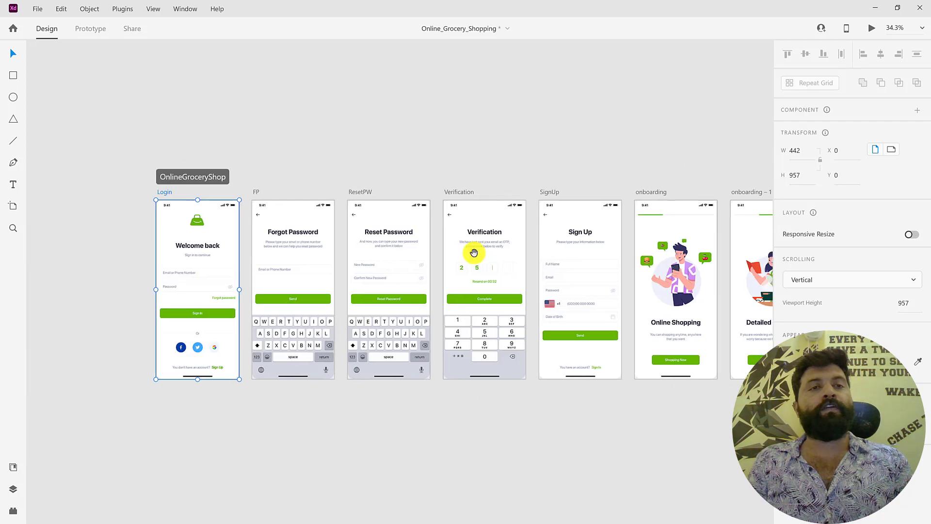
Switch to prototyping, launch the preview from the Login artboard, and position its window so the whole phone screen fits over the canvas.
click(86, 30)
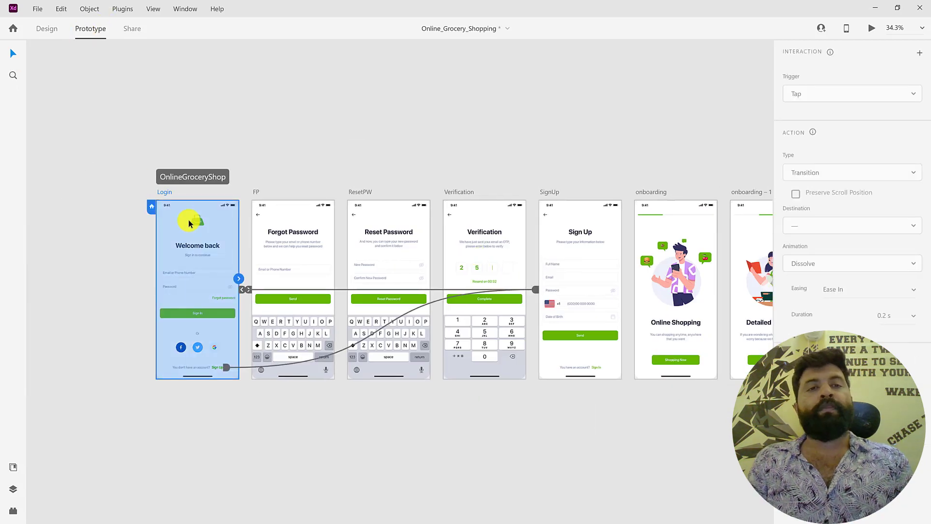
click(872, 29)
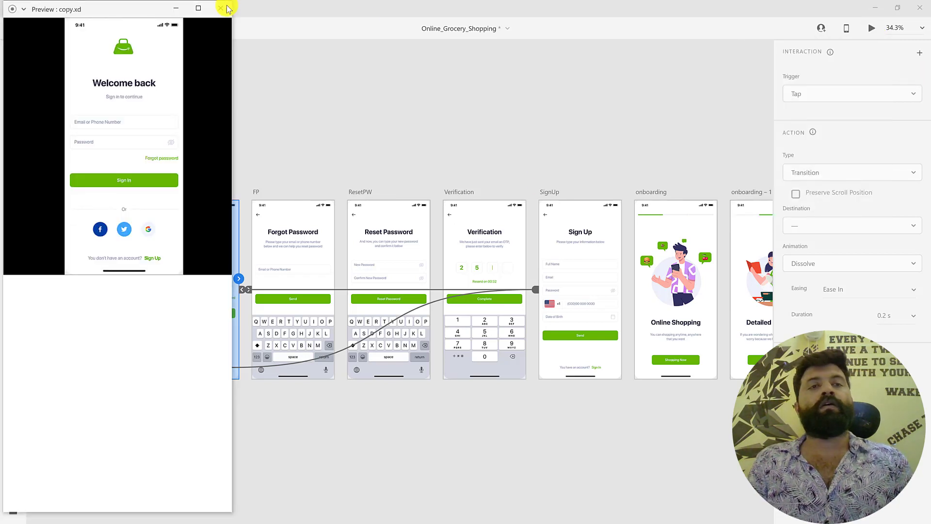
drag(184, 11, 422, 27)
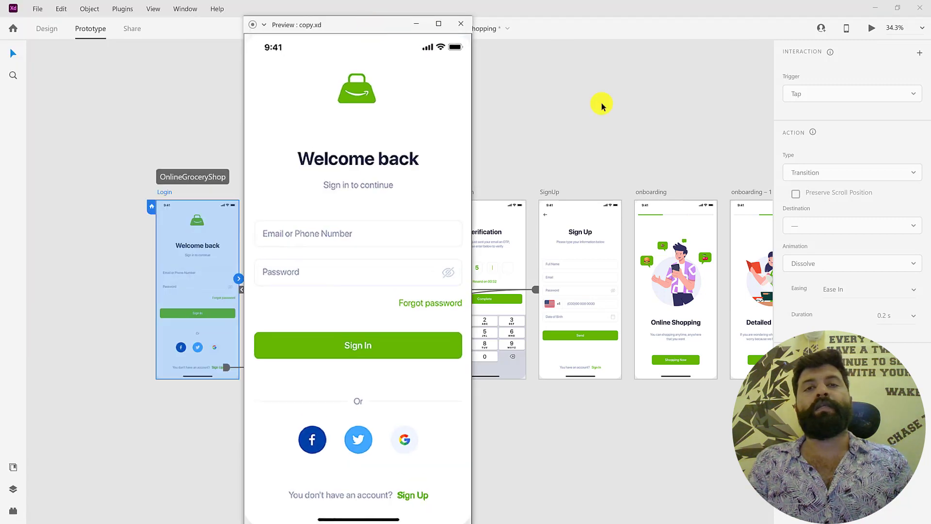
scroll(596, 104, down, 5)
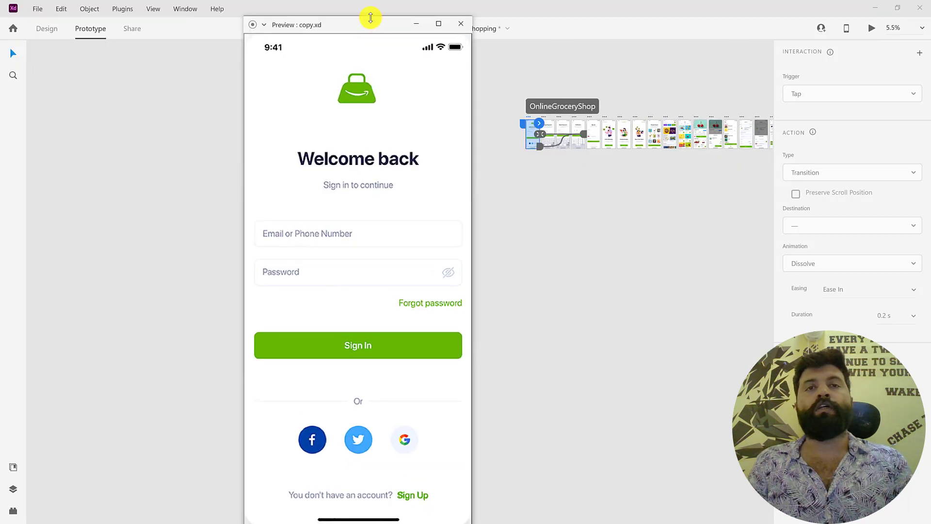
scroll(493, 101, down, 3)
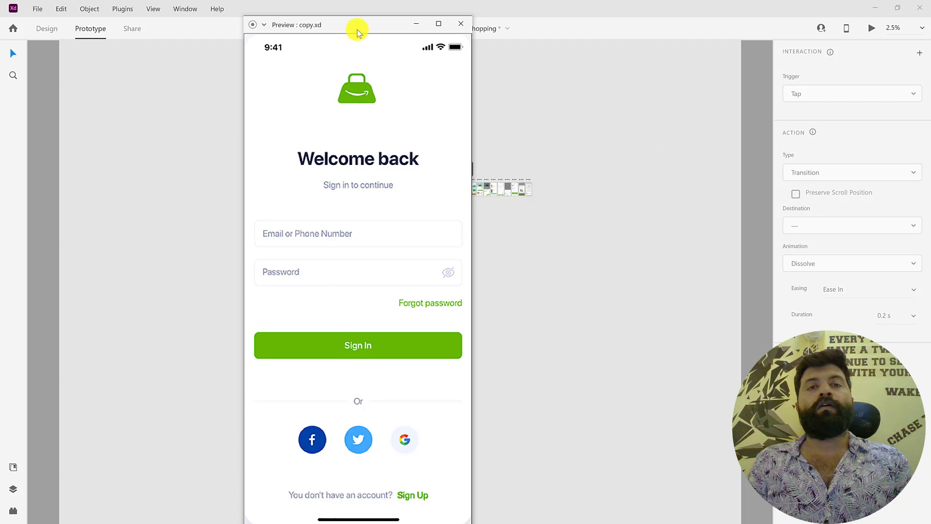
drag(357, 29, 395, 17)
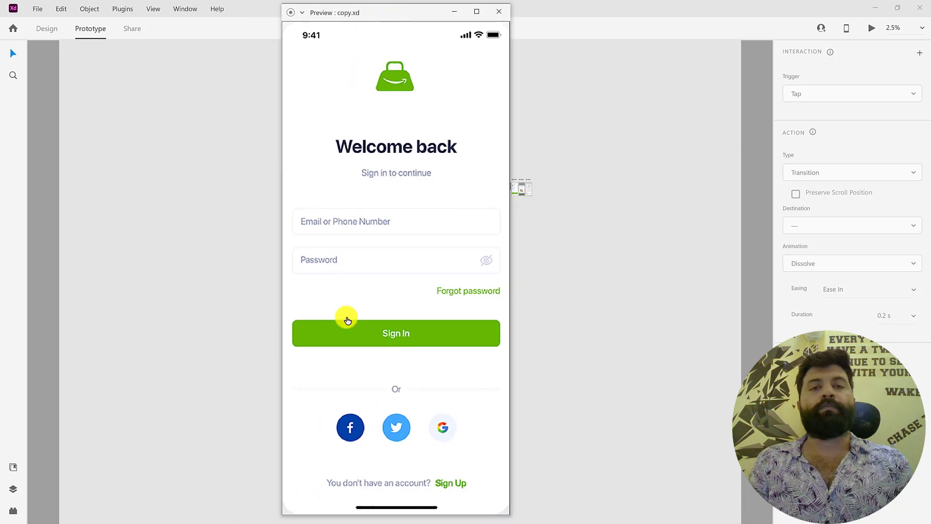
Test the Sign Up link and its back arrow in the preview, and walk the Forgot Password flow through Reset Password and Verification.
click(462, 483)
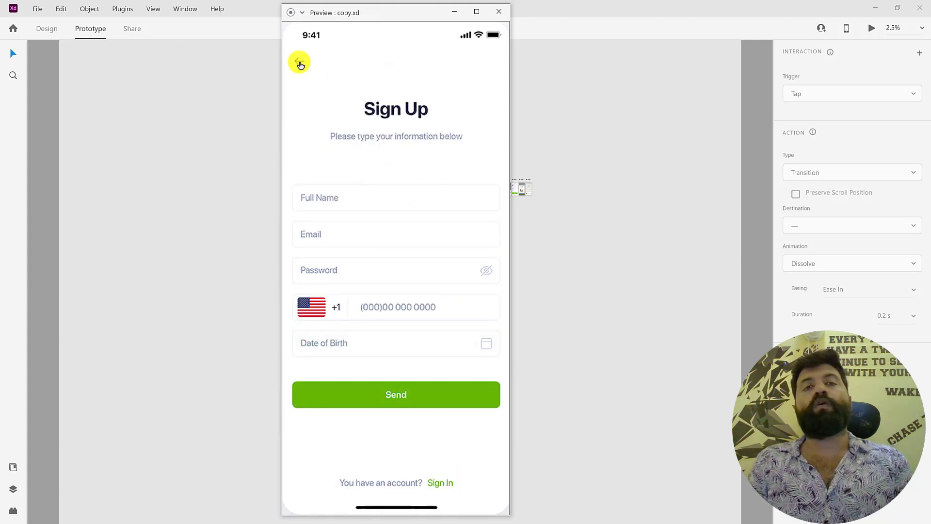
click(299, 62)
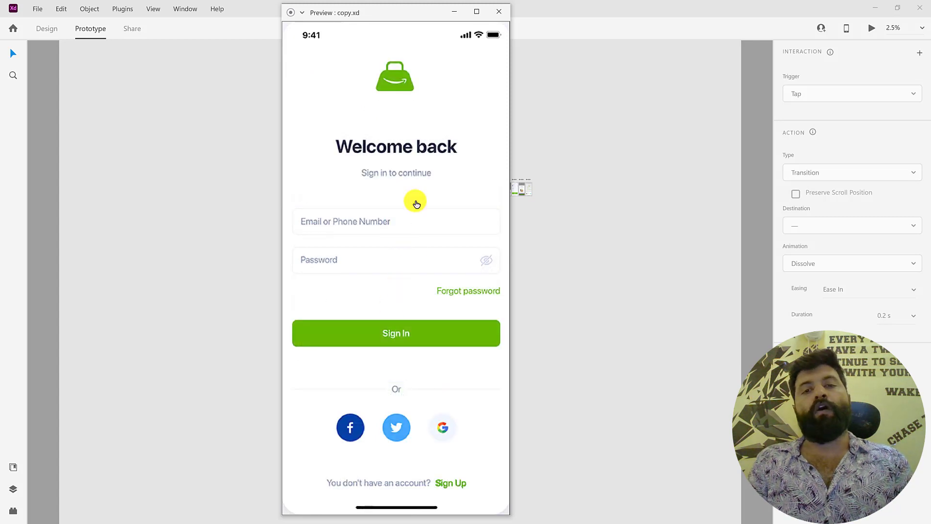
click(477, 295)
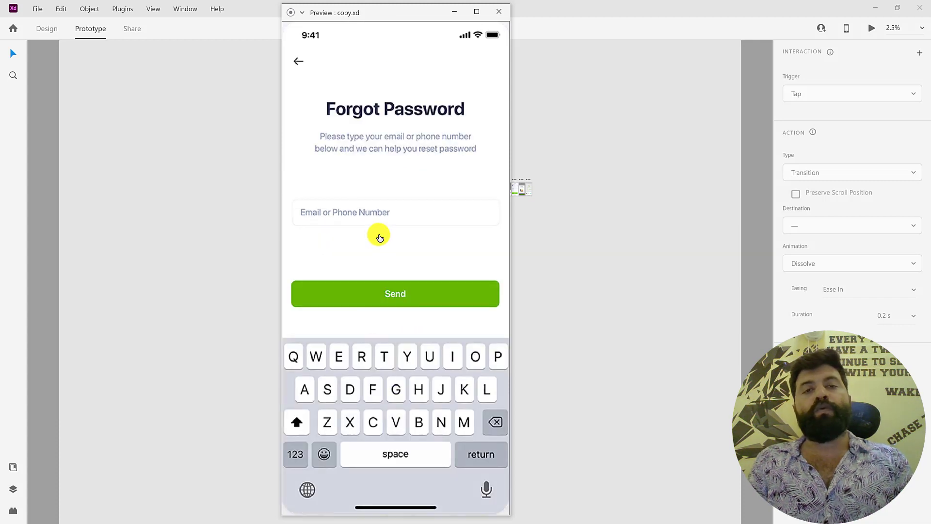
click(405, 301)
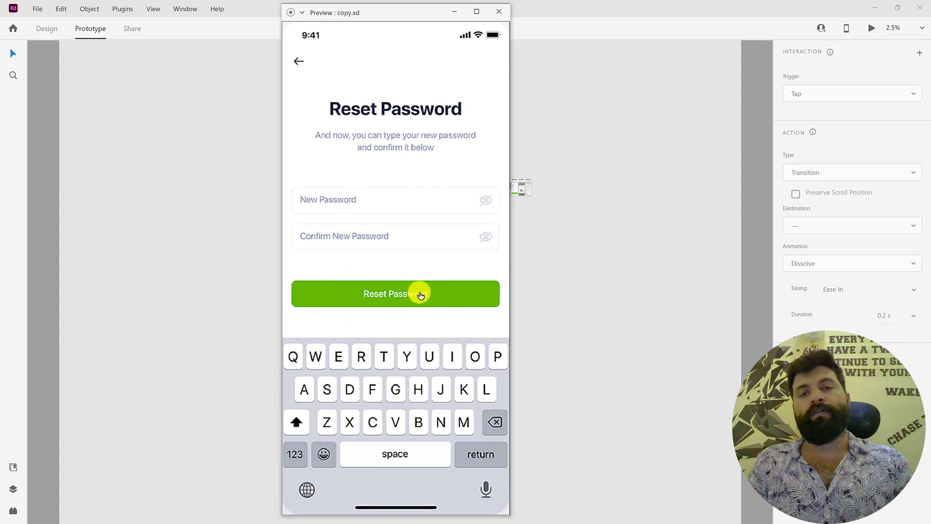
click(395, 294)
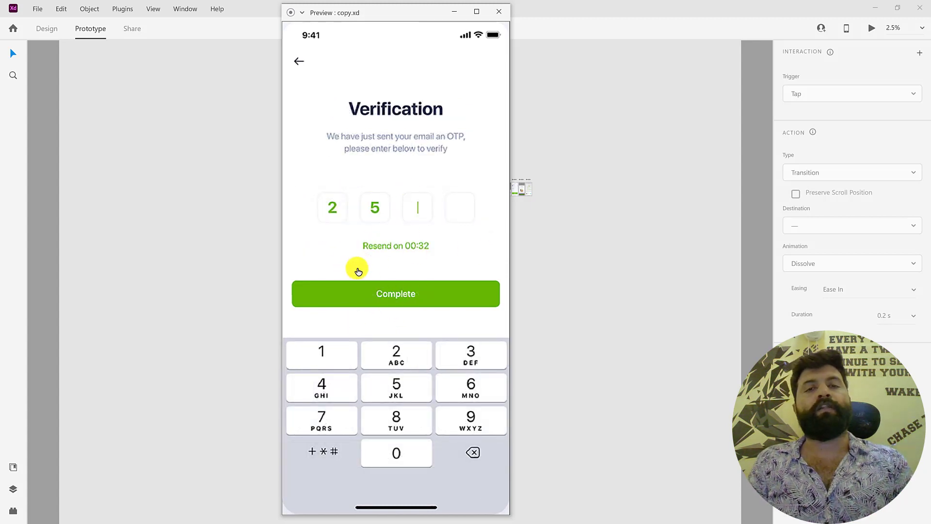
click(422, 305)
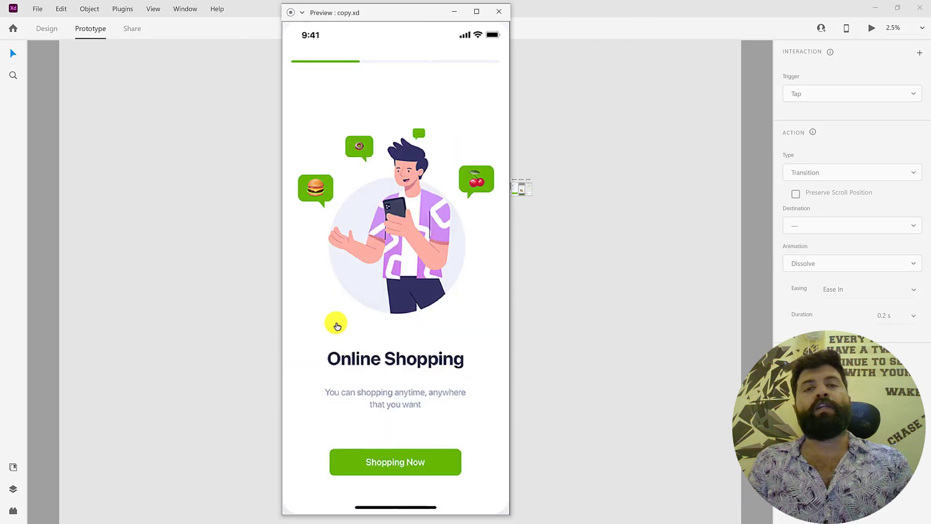
Advance the preview through the three onboarding screens and complete Choose Topics to reach the landing screen.
click(412, 224)
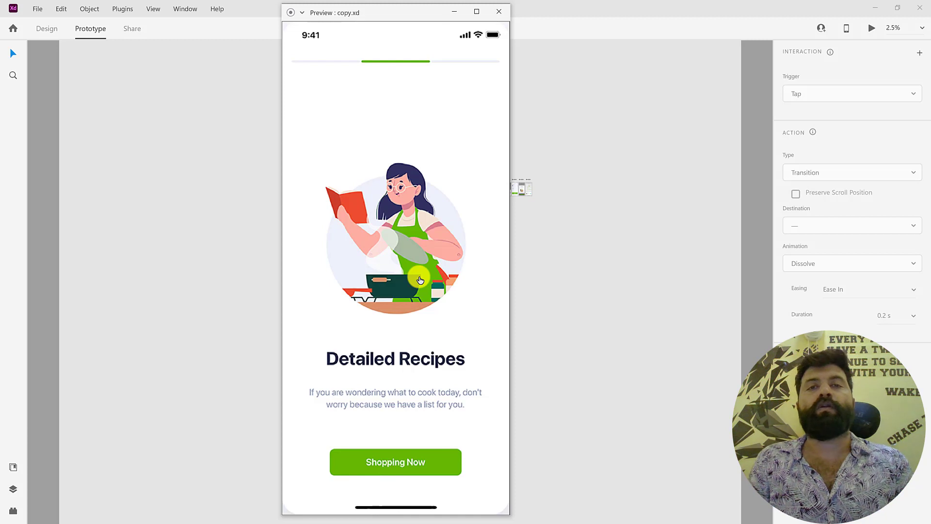
click(418, 252)
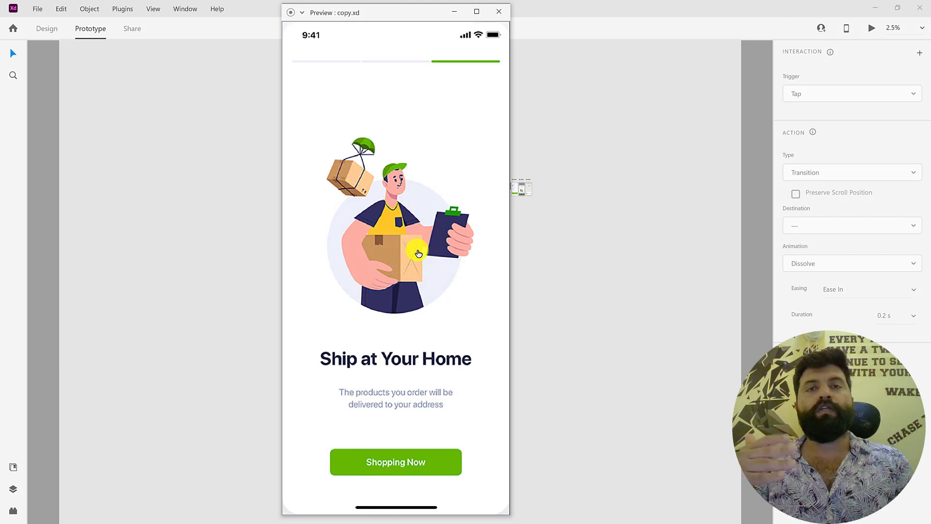
click(445, 175)
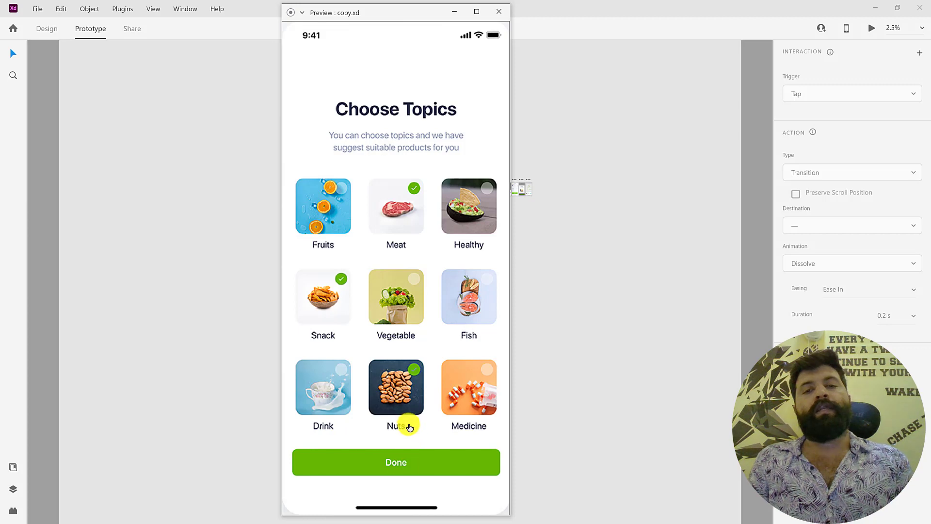
click(397, 460)
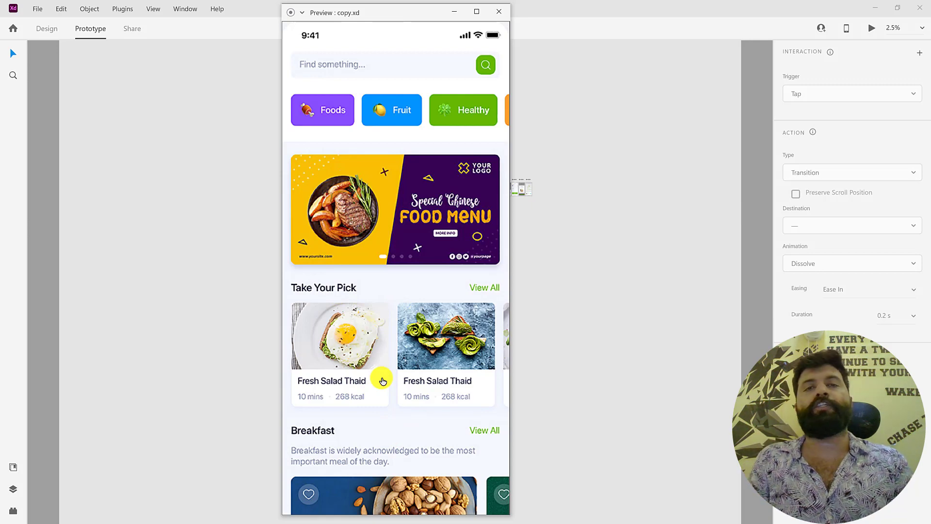
Open the Fruit category in the preview and add Australian Cherry to the cart from its product details.
click(397, 117)
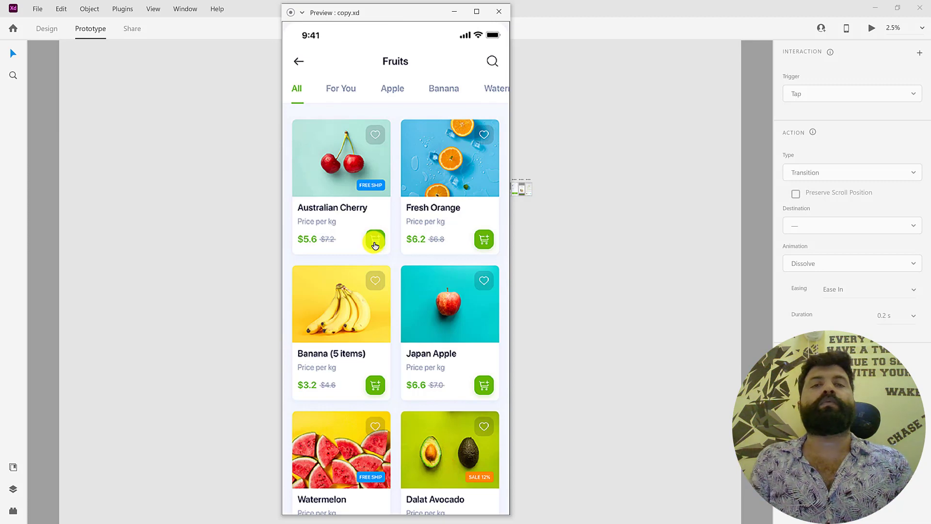
click(346, 163)
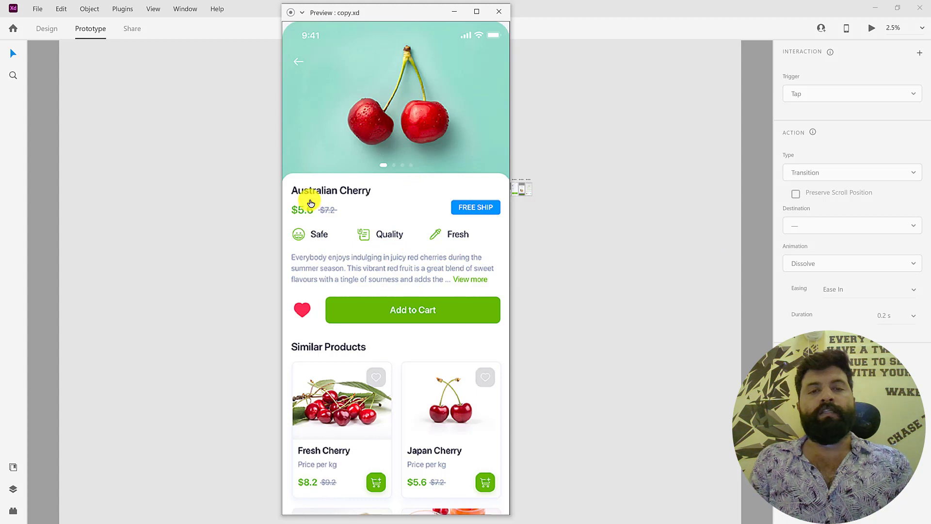
click(412, 310)
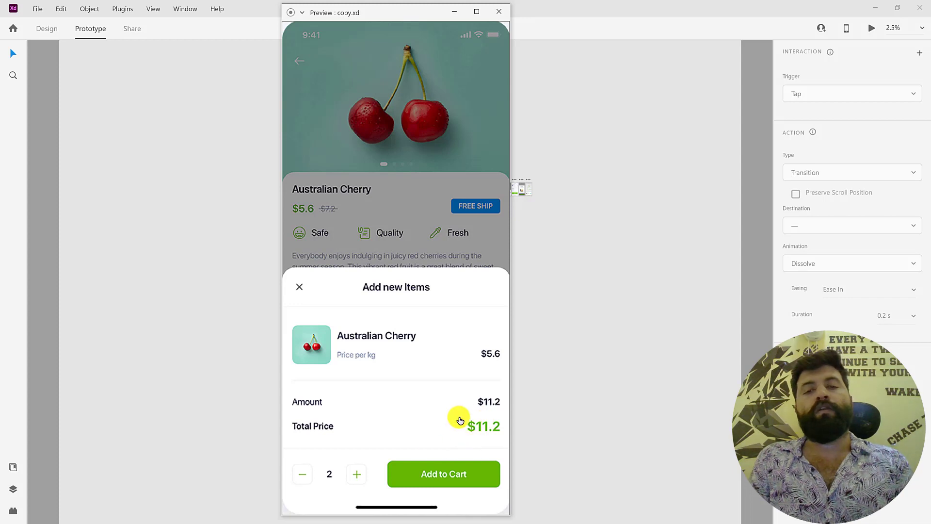
click(446, 481)
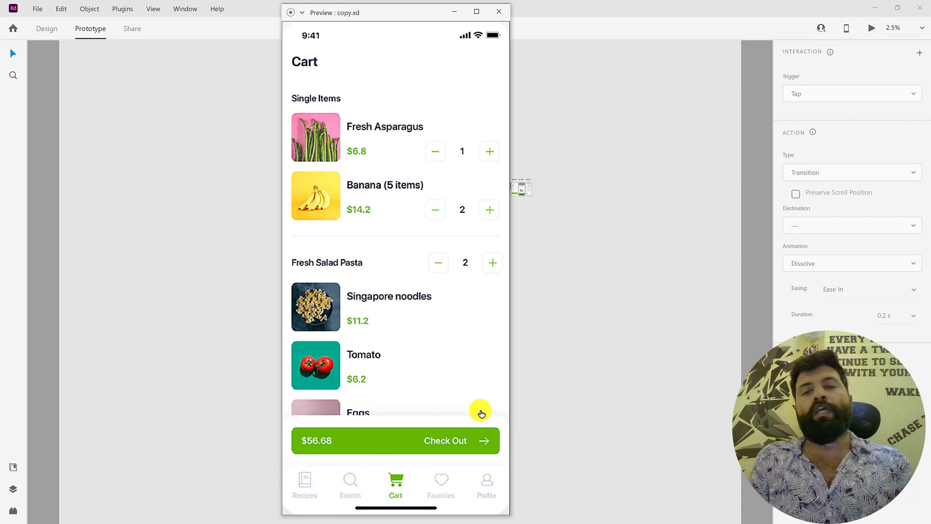
Proceed from the cart to Check Out in the preview and test the delivery address change by opening and saving the new-address form.
click(458, 445)
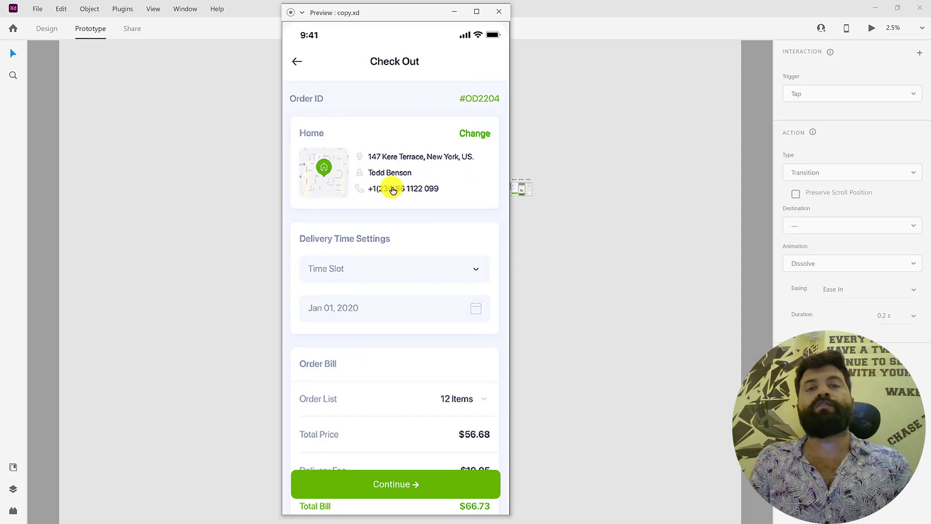
click(482, 135)
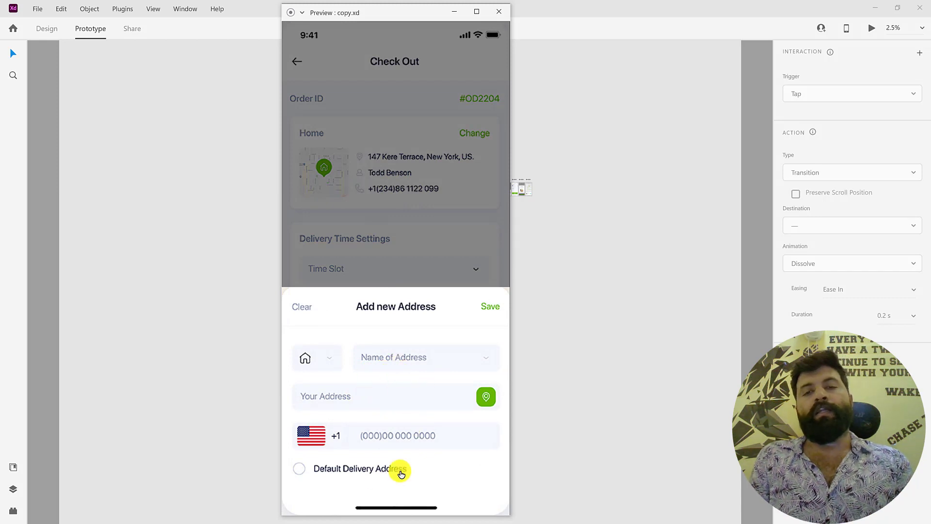
click(485, 306)
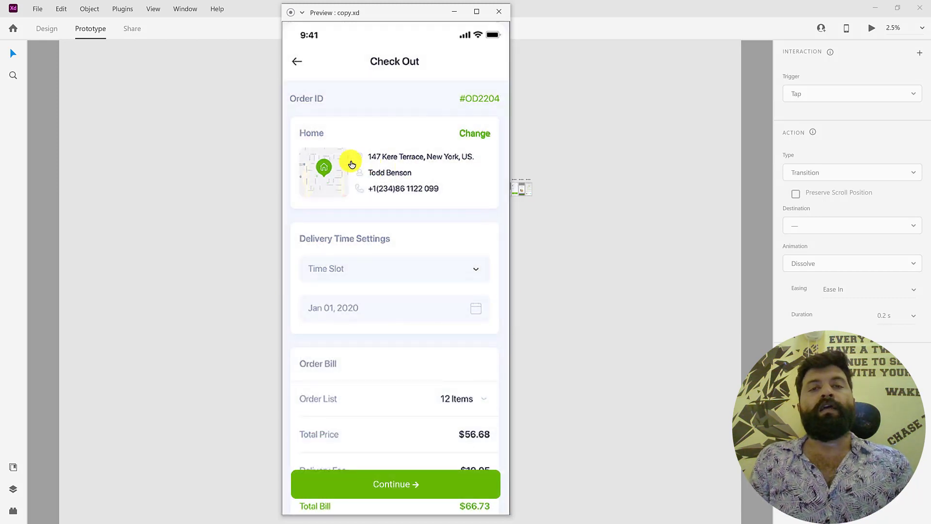
Continue to Payment Method in the preview, place the order, and open the delivery tracking map from the Order Success popup.
click(412, 486)
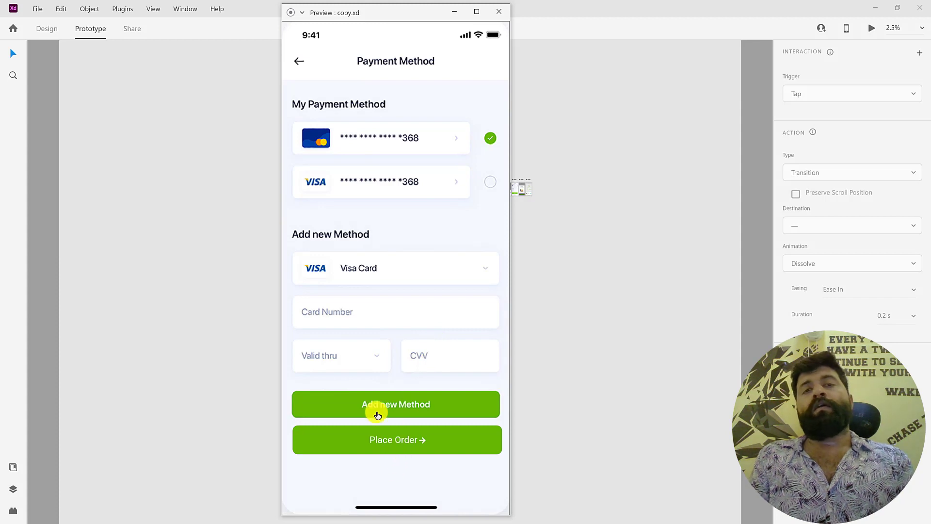
click(376, 438)
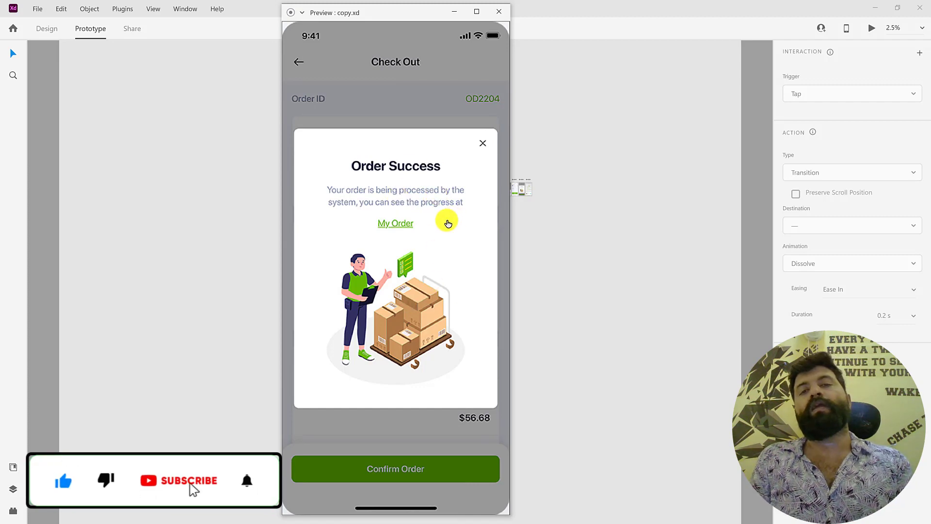
click(448, 223)
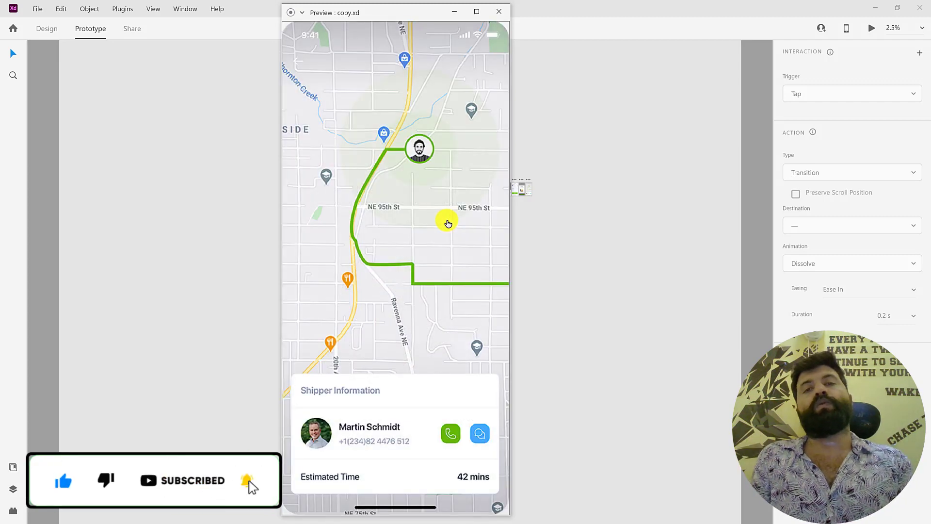